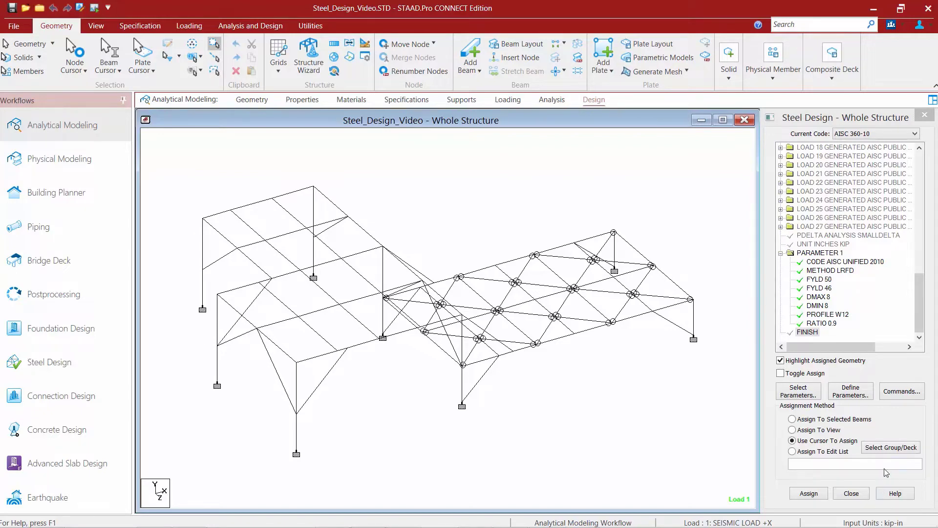
Add a SELECT design command for least-weight member sizing to the steel design list
left_click(902, 396)
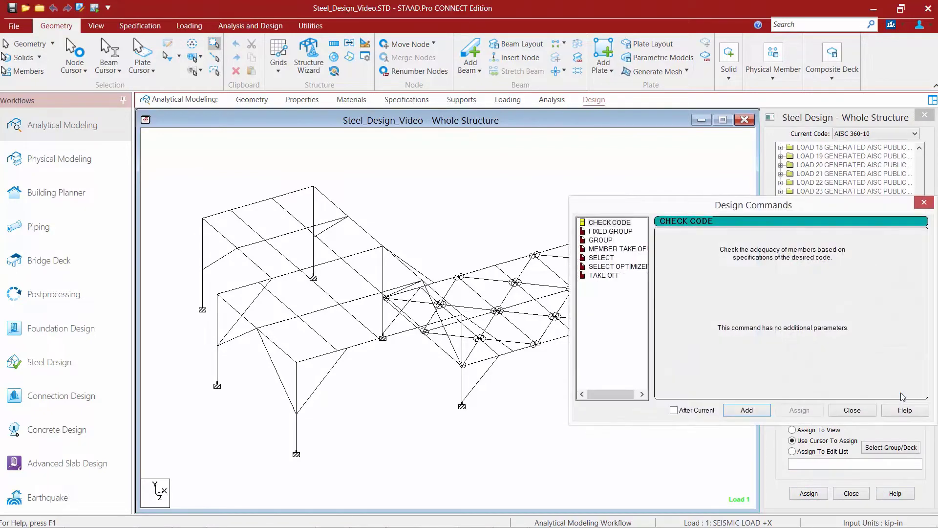
left_click(596, 259)
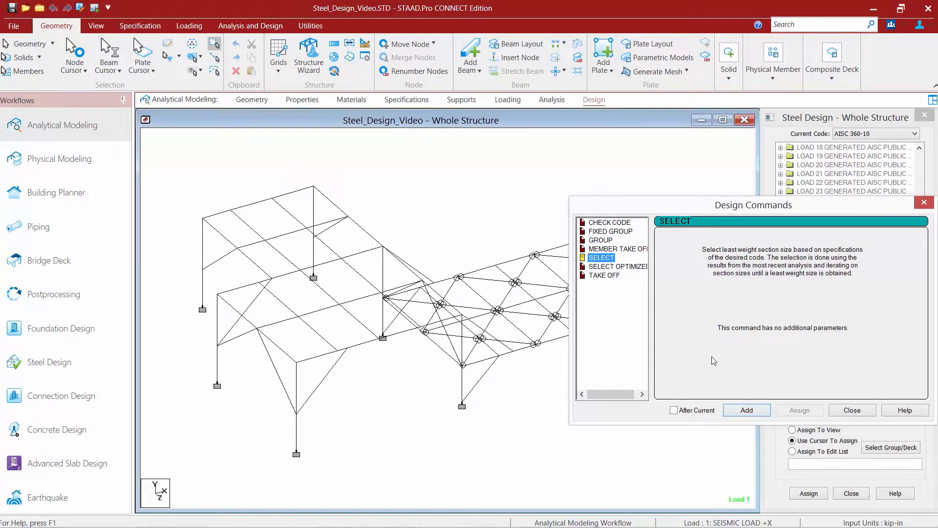
left_click(743, 411)
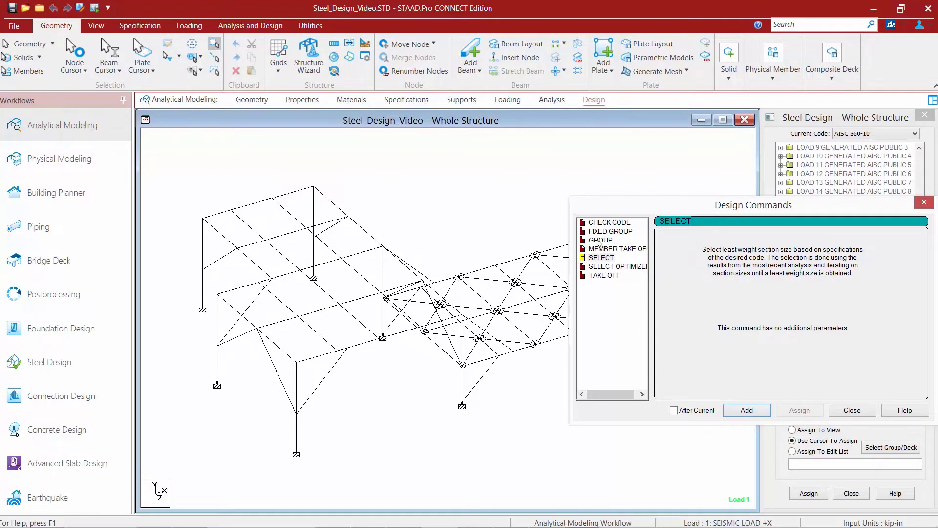
Add three GROUP design commands with the property specification set to Ax
left_click(601, 240)
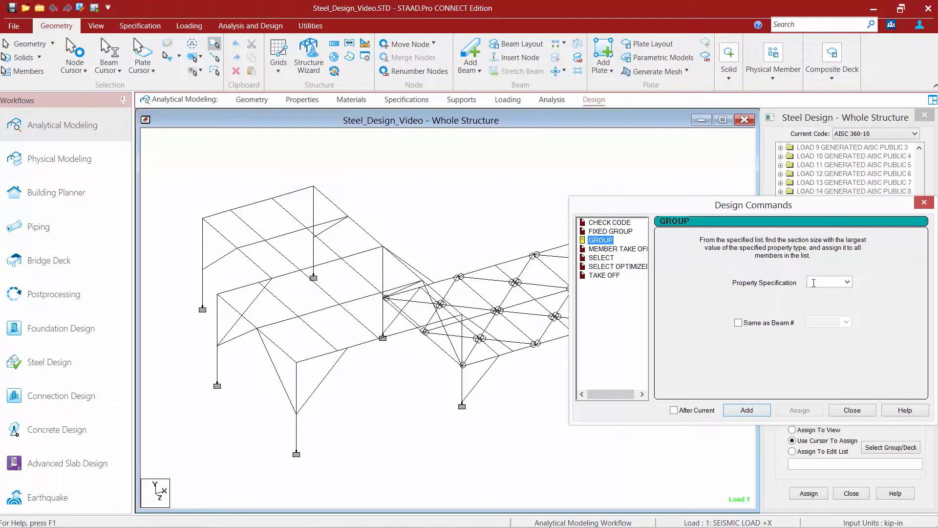
left_click(848, 282)
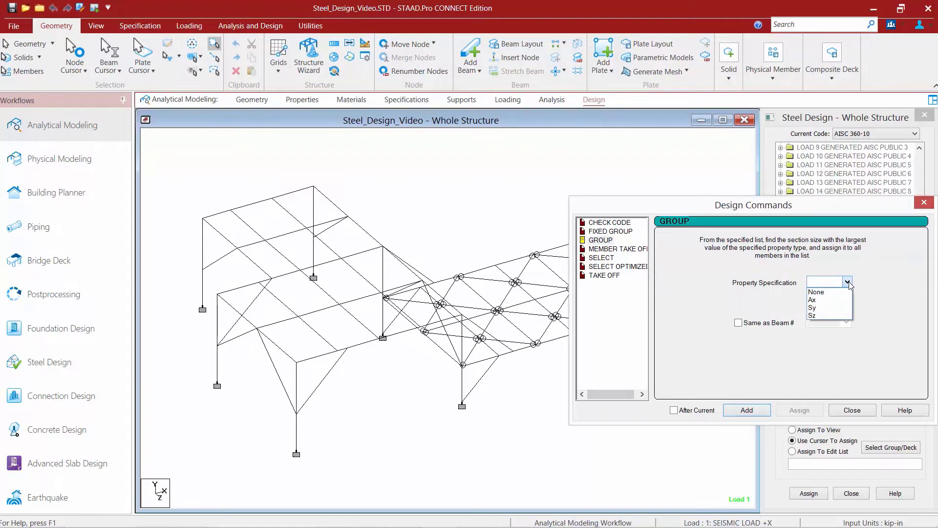
left_click(823, 306)
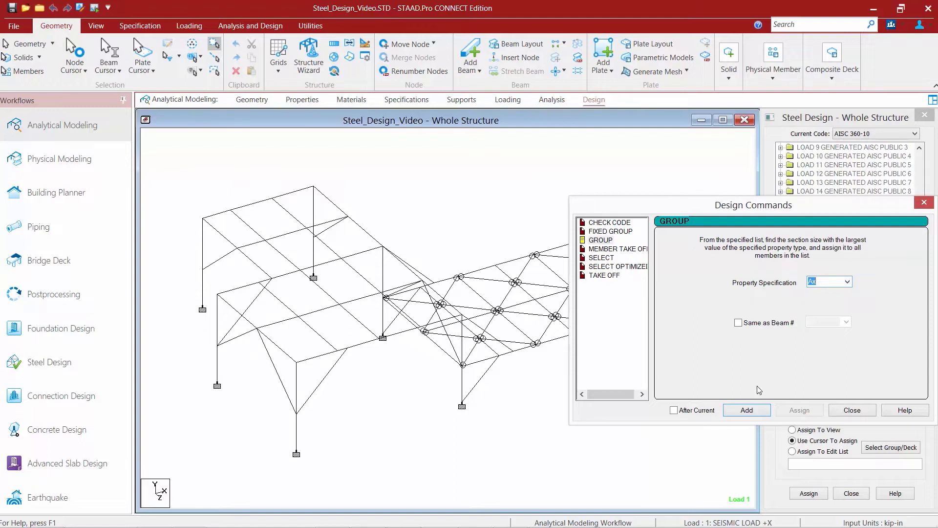
left_click(761, 412)
left_click(851, 411)
left_click_drag(920, 277, 919, 342)
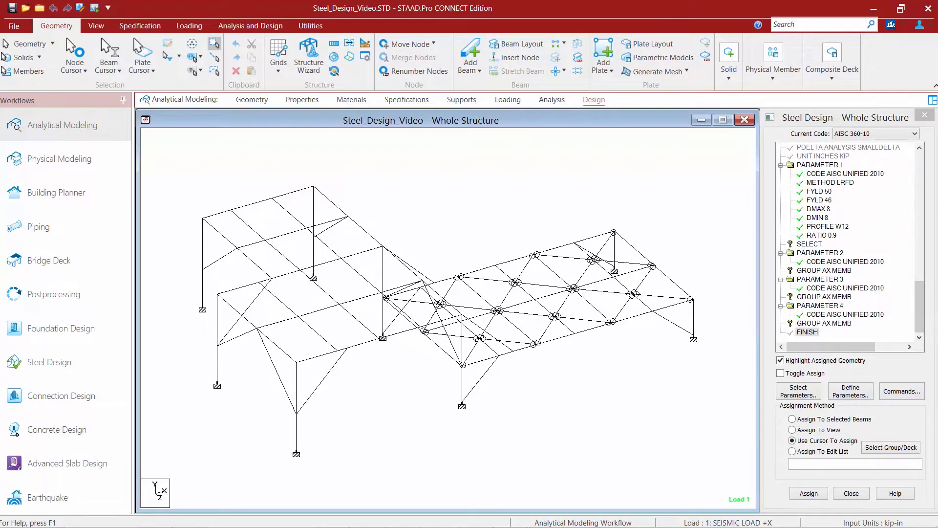
Assign the SELECT command to all members with the properties W12X26, HSST8X8X0.5 and L12012022, and clear the selection
left_click(810, 244)
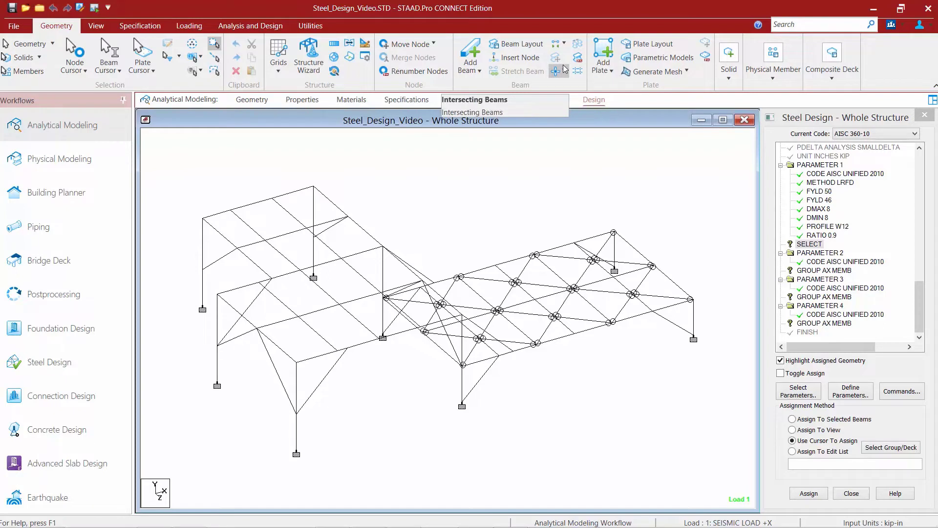
left_click(804, 245)
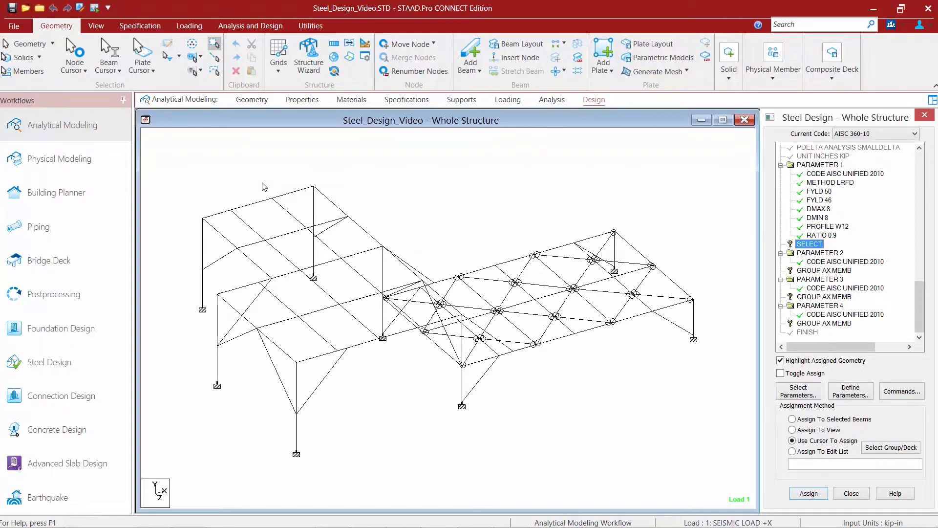
left_click(190, 59)
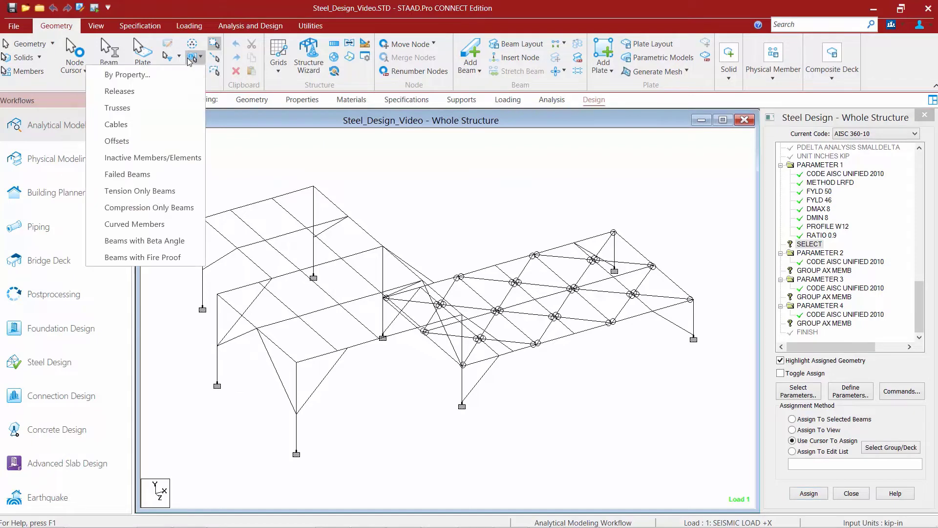
left_click(119, 76)
left_click(470, 259)
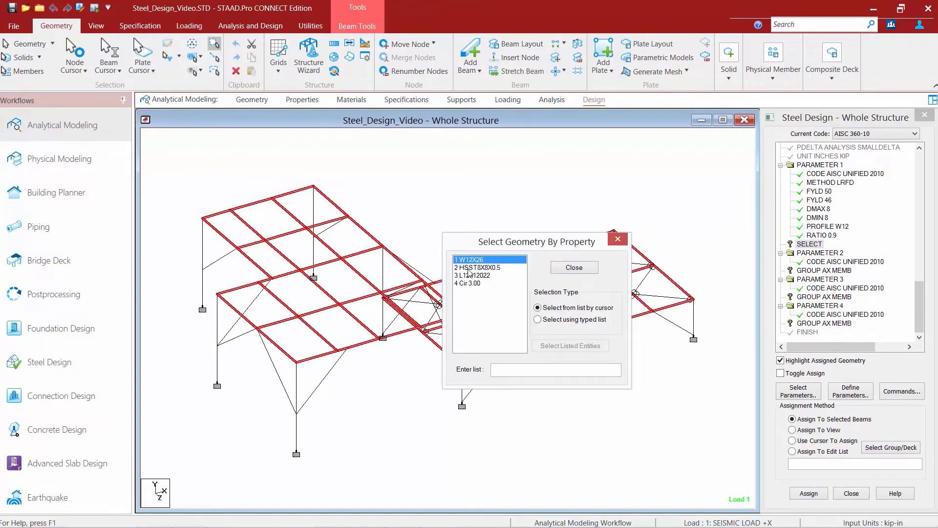
left_click(468, 268, "ctrl")
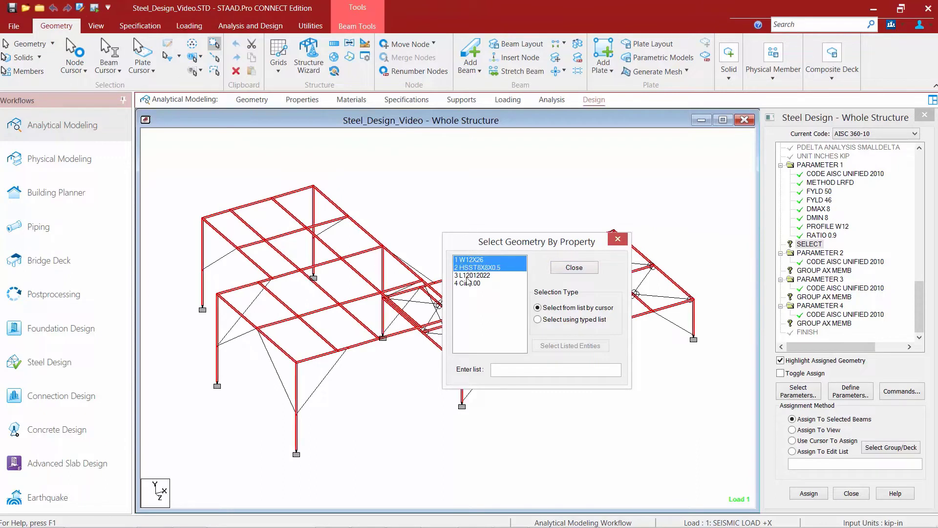
left_click(468, 276, "ctrl")
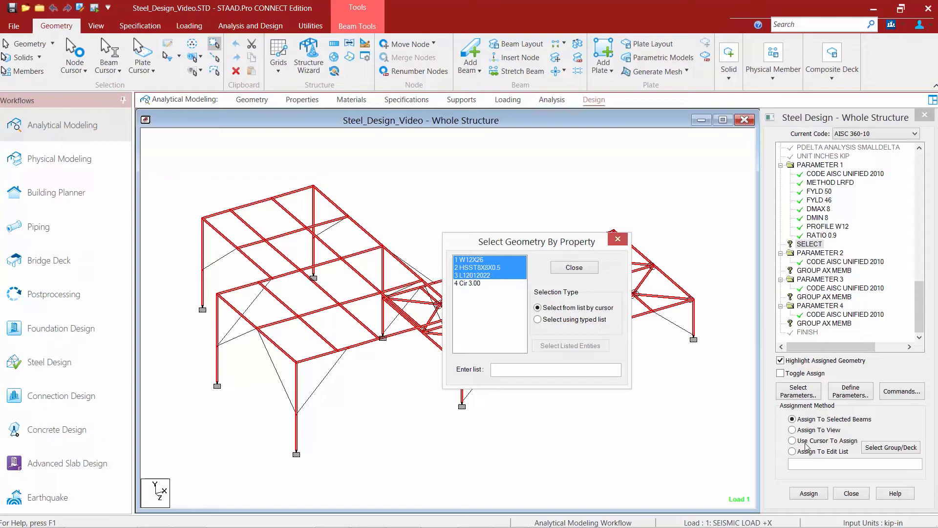
left_click(808, 492)
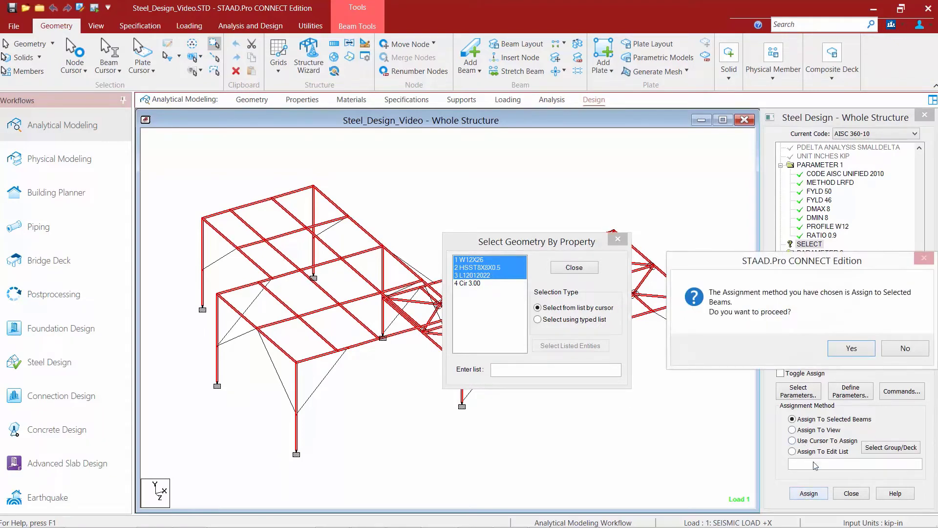
left_click(853, 350)
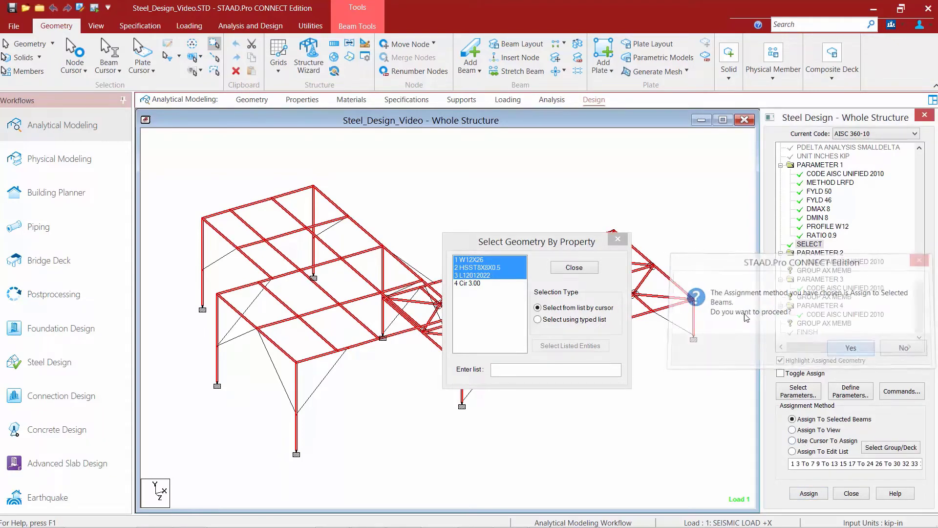
left_click(581, 268)
left_click(532, 209)
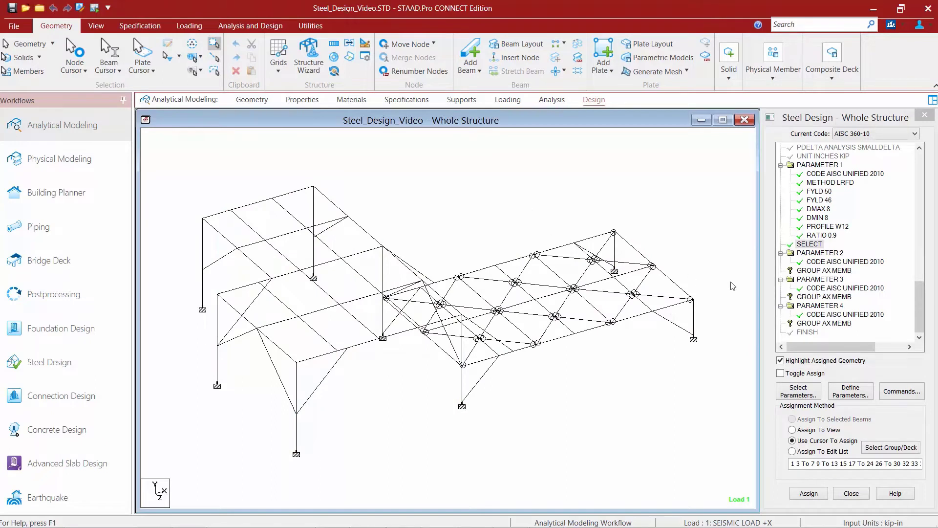
left_click(807, 271)
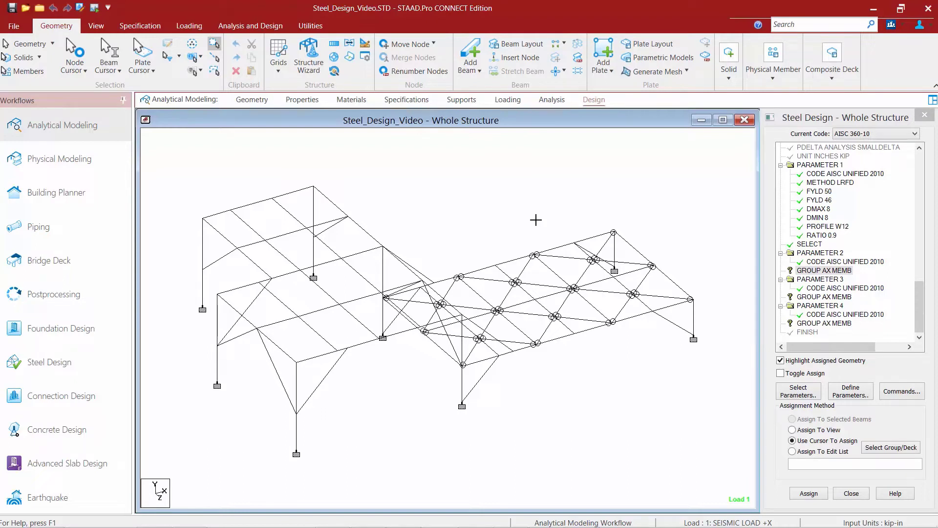
left_click(250, 226)
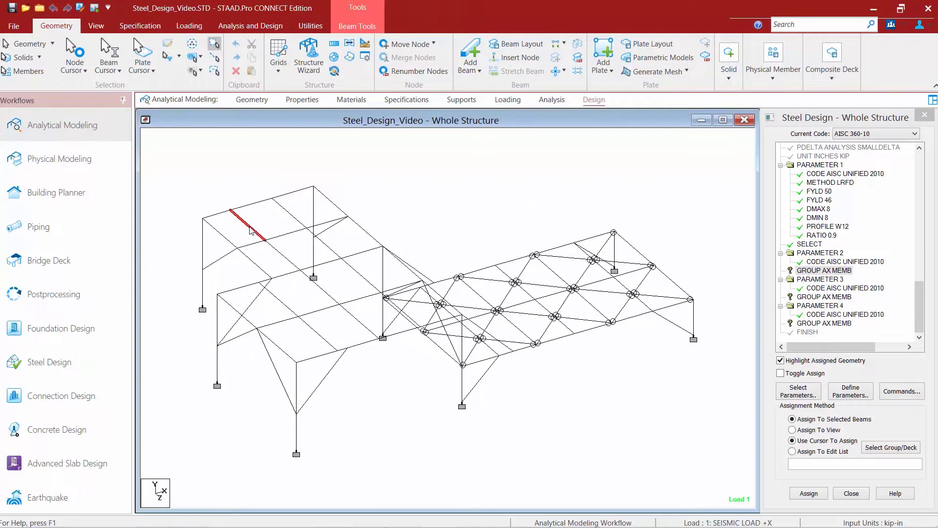
left_click(272, 249)
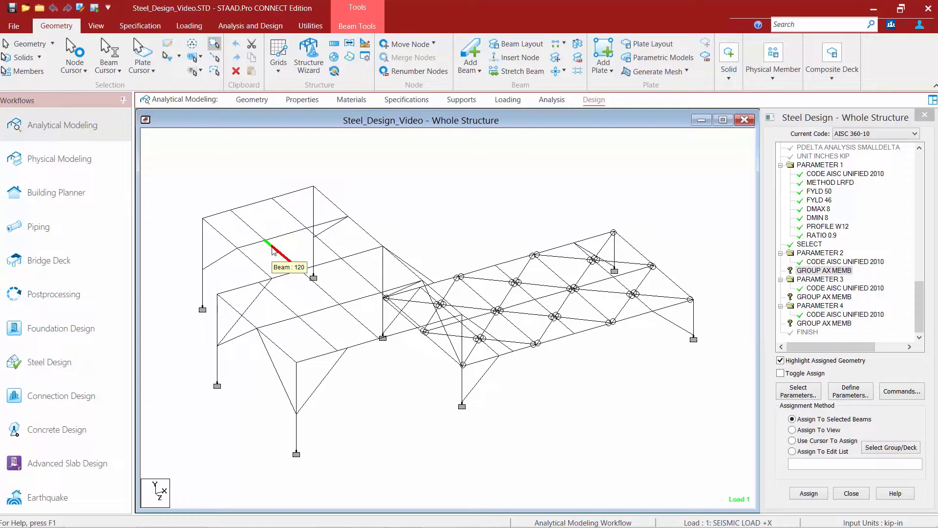
left_click(220, 216)
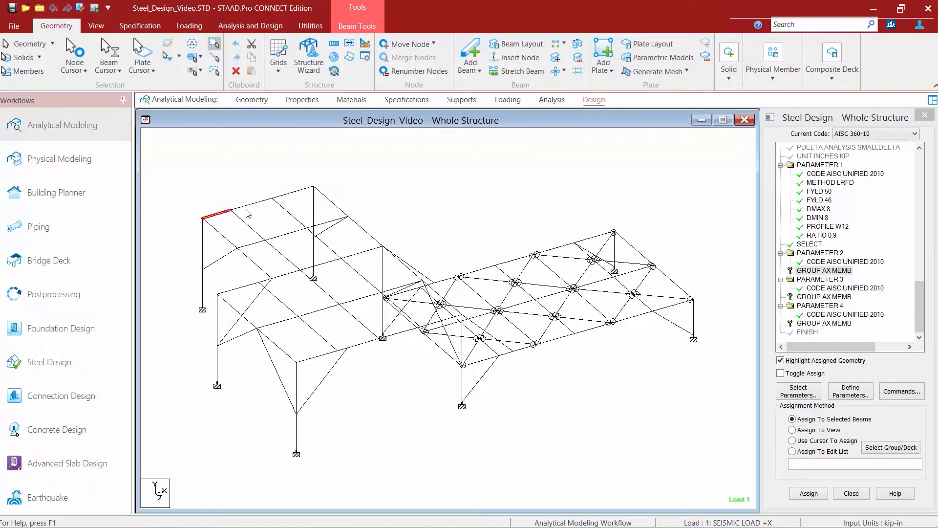
left_click(268, 199, "ctrl")
left_click(283, 196, "ctrl")
left_click(203, 292)
left_click(203, 259, "ctrl")
left_click(187, 205)
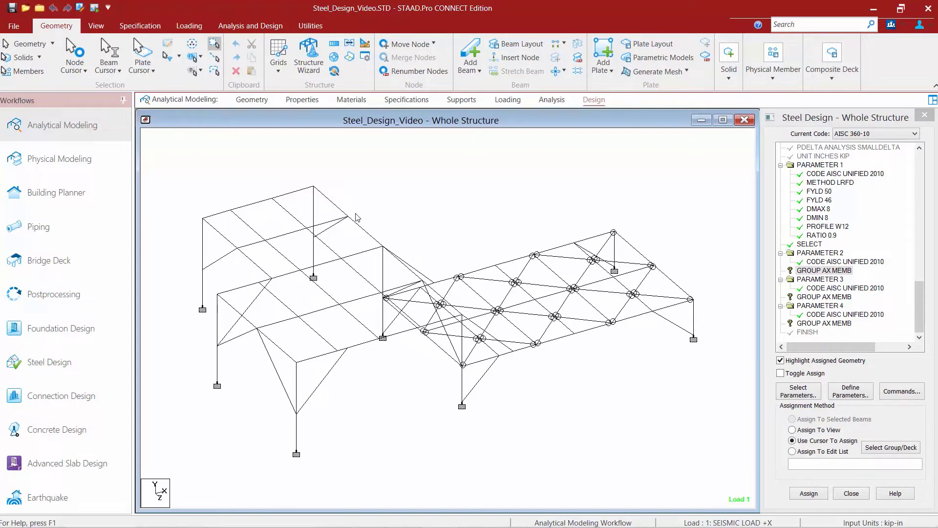
Assign the GROUP AX command under Parameter 2 to the members of the _COLUMNS group
left_click(815, 273)
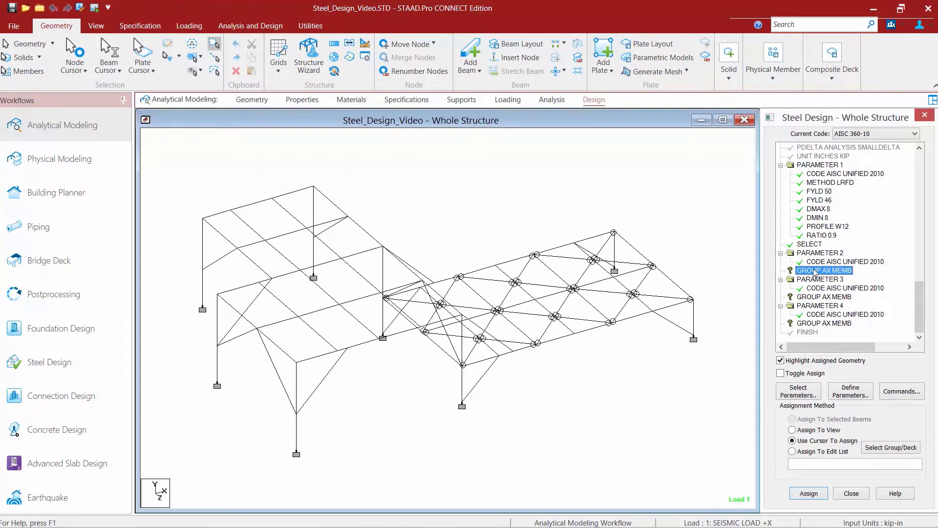
left_click(227, 110)
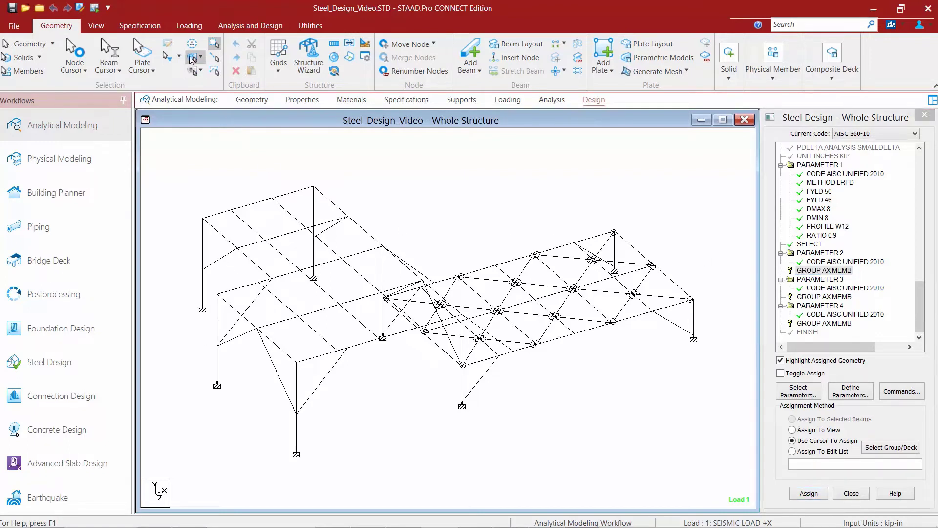
left_click(191, 45)
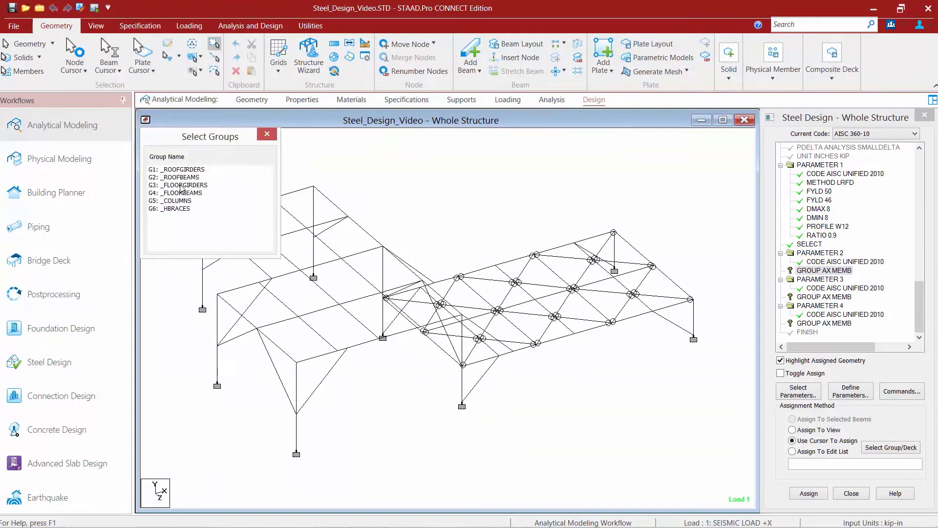
left_click(177, 201)
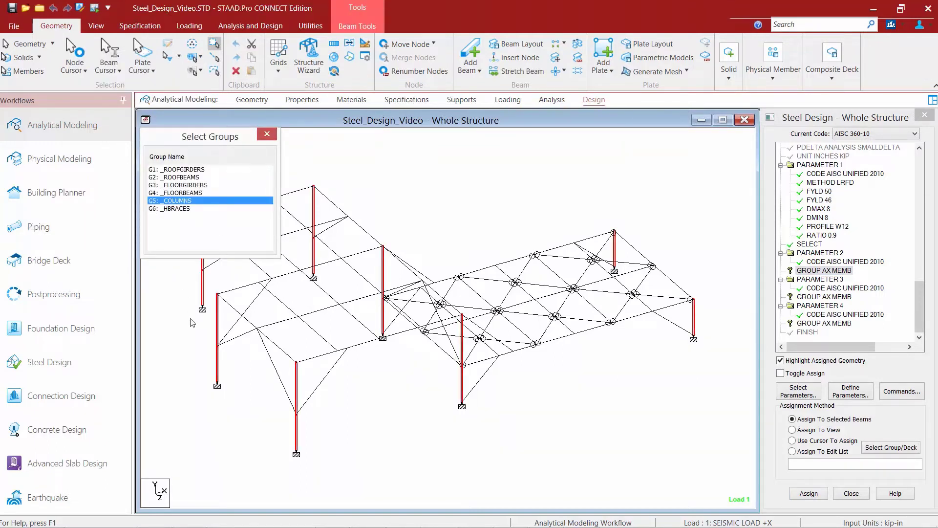
left_click(818, 494)
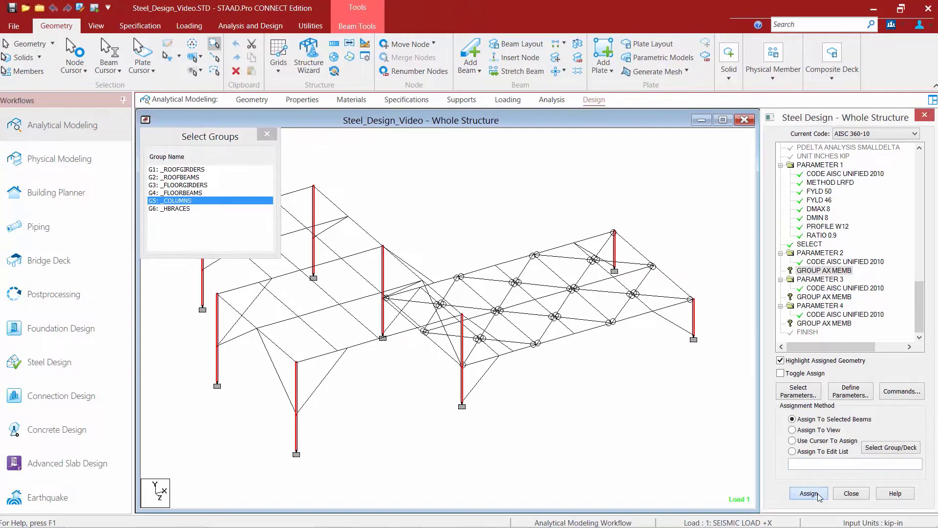
left_click(860, 348)
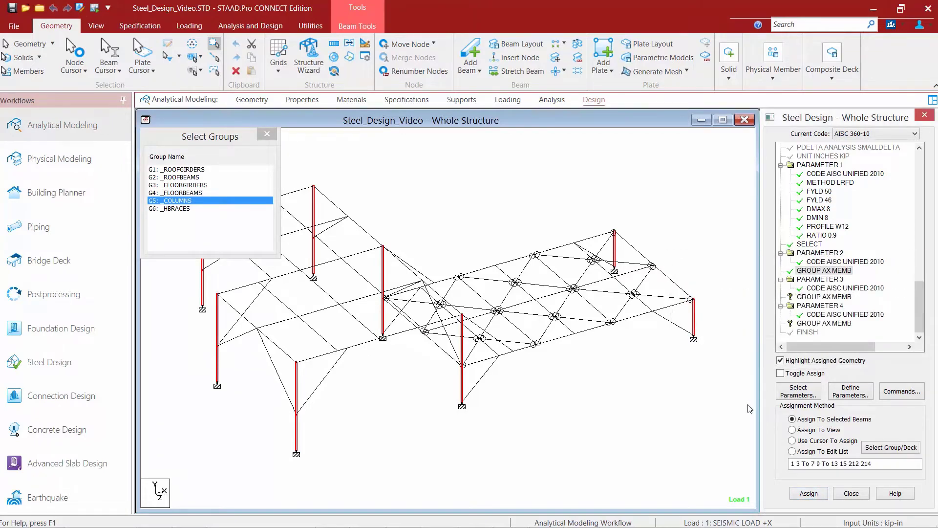
Assign the GROUP AX command under Parameter 3 to only the members of the _ROOFGIRDERS group
left_click(808, 298)
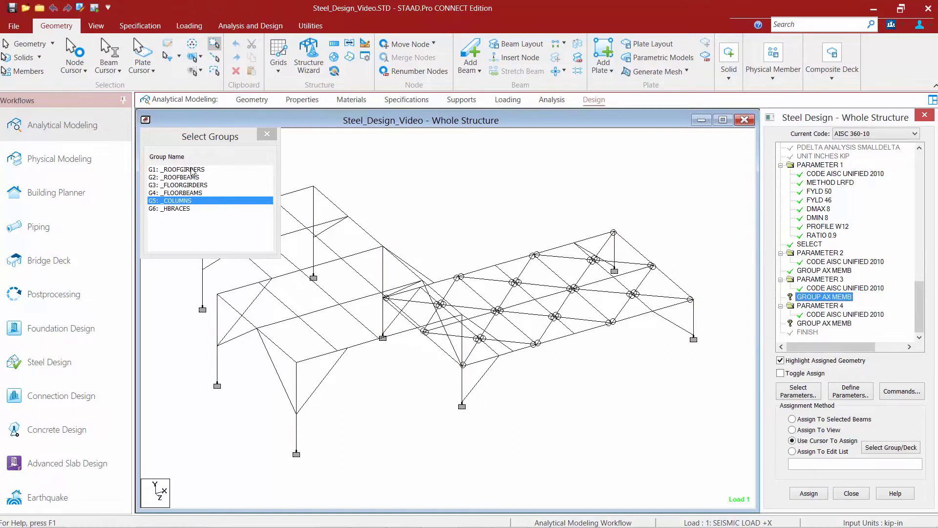
left_click(191, 170)
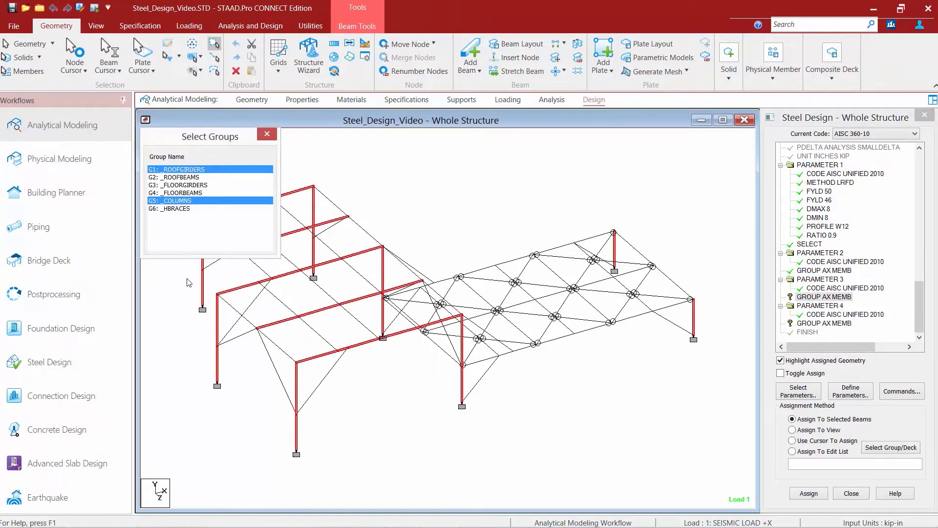
left_click(188, 201)
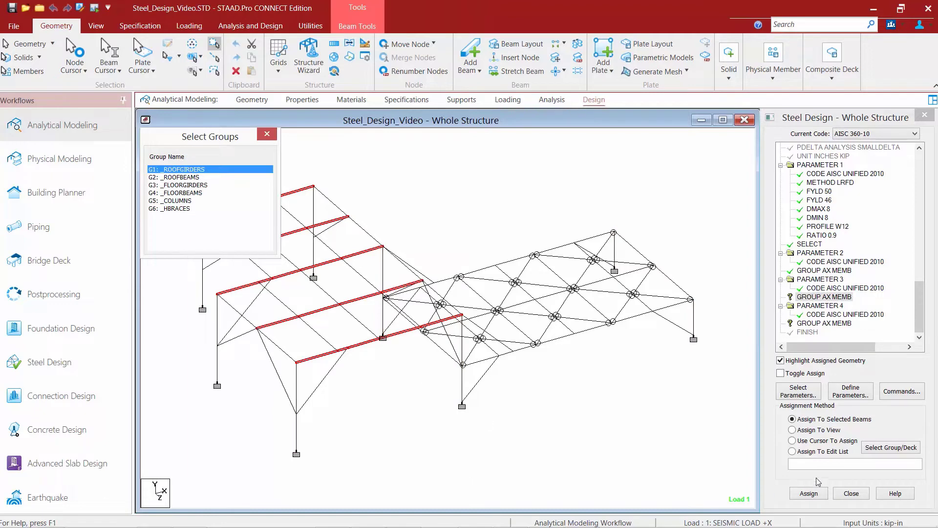
left_click(809, 493)
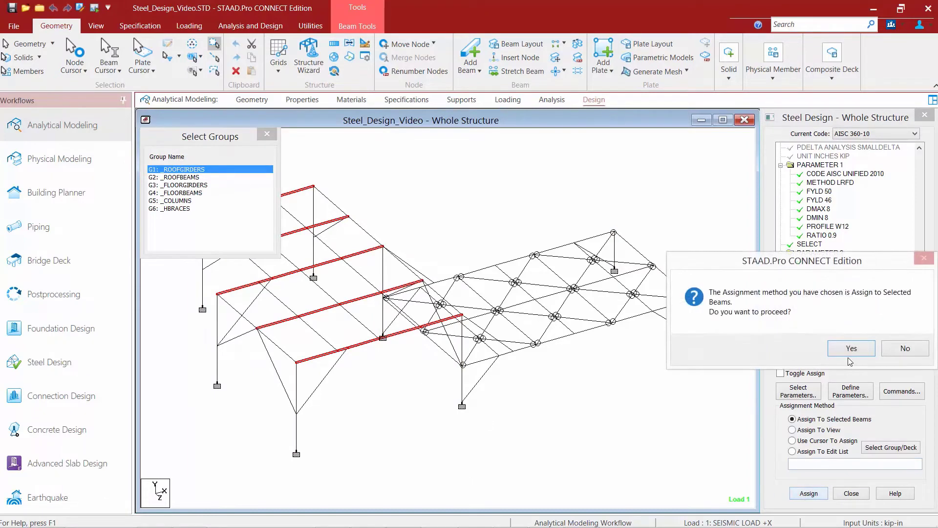
left_click(830, 349)
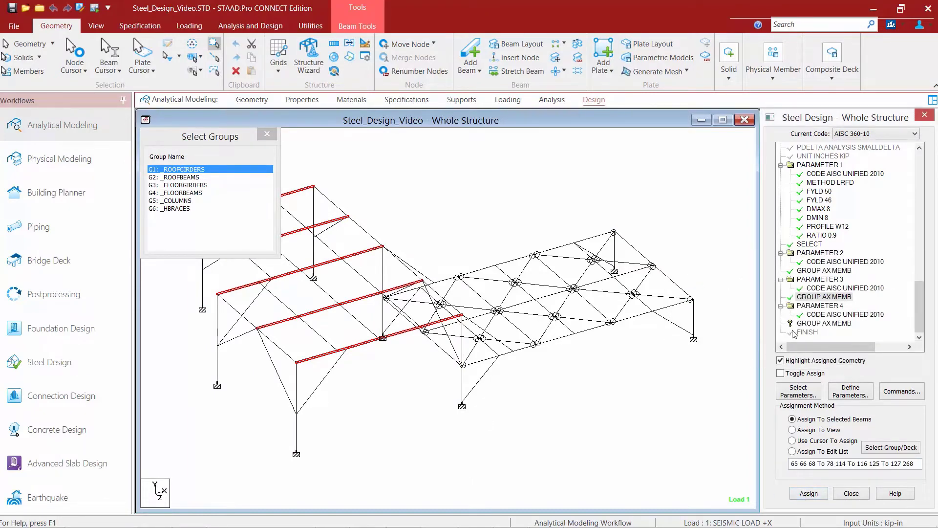
Assign the GROUP AX command under Parameter 4 to the members of the _FLOORGIRDERS group
left_click(805, 325)
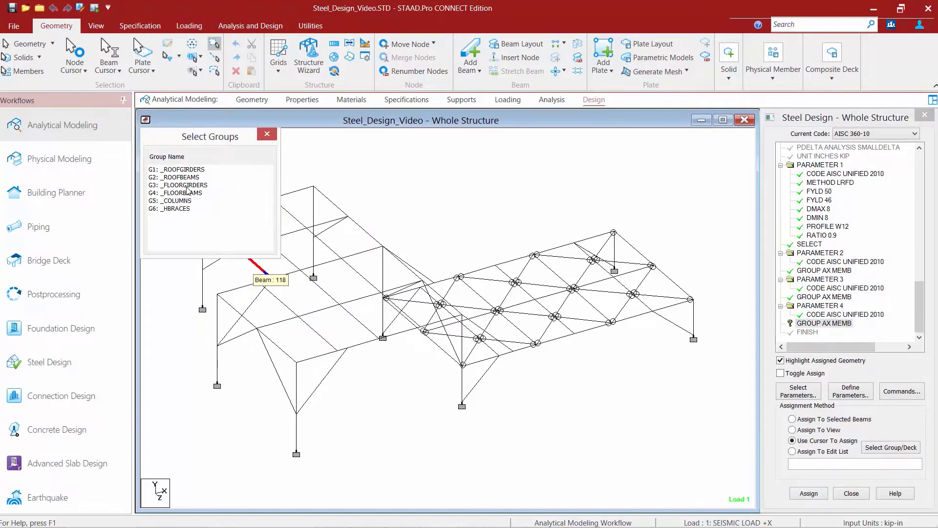
left_click(186, 185)
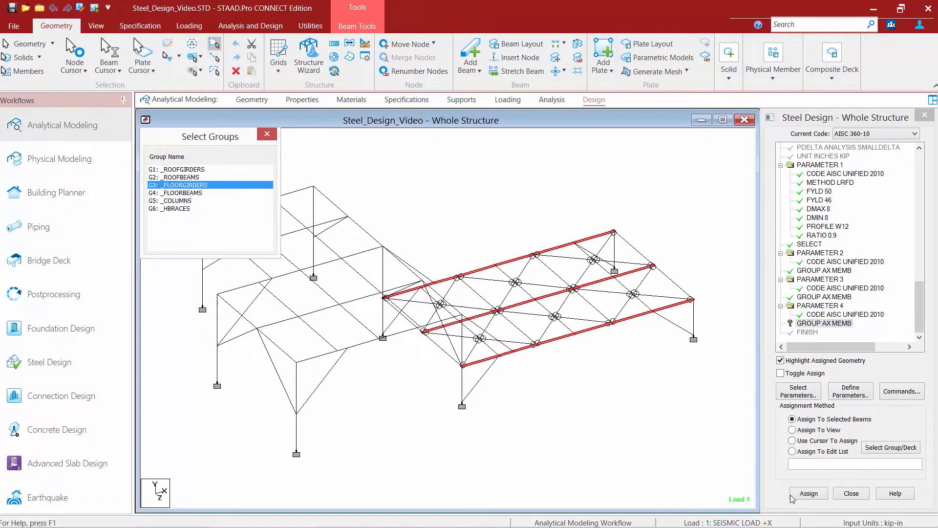
left_click(809, 494)
left_click(851, 348)
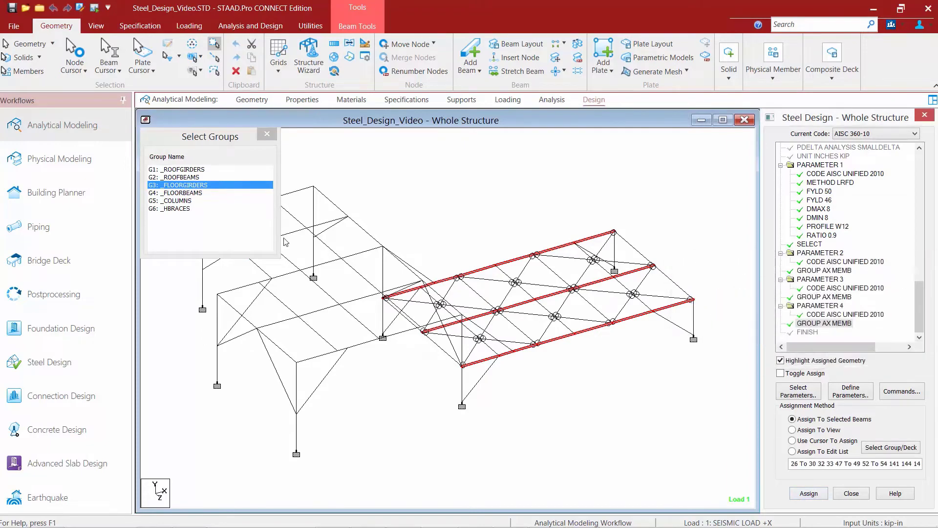
Clear the member selection and add a PDelta analysis command with Small Delta and No Print after the design commands
left_click(266, 135)
left_click(388, 176)
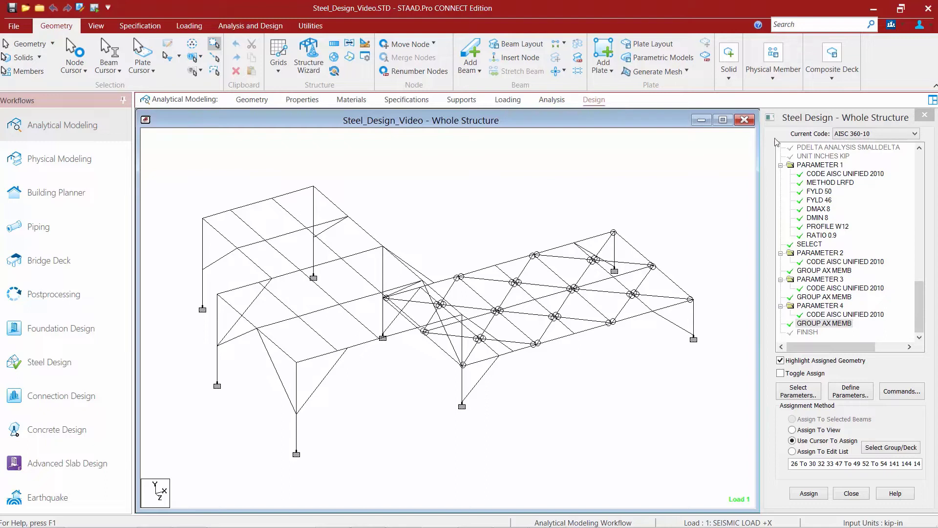
left_click(227, 27)
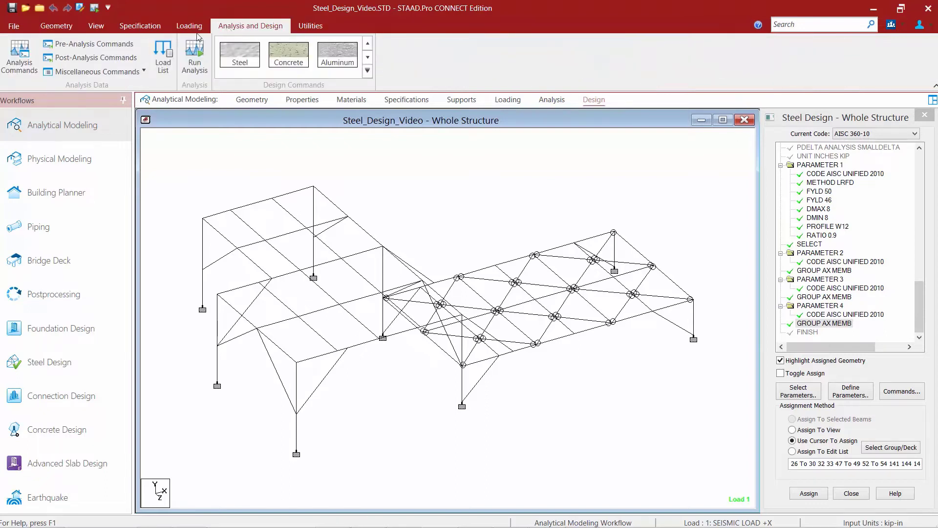
left_click(25, 70)
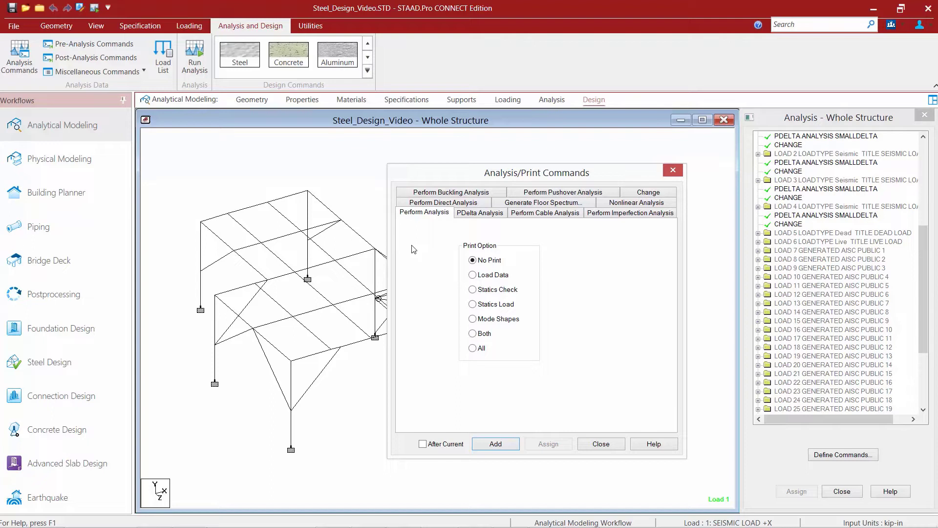
left_click(465, 217)
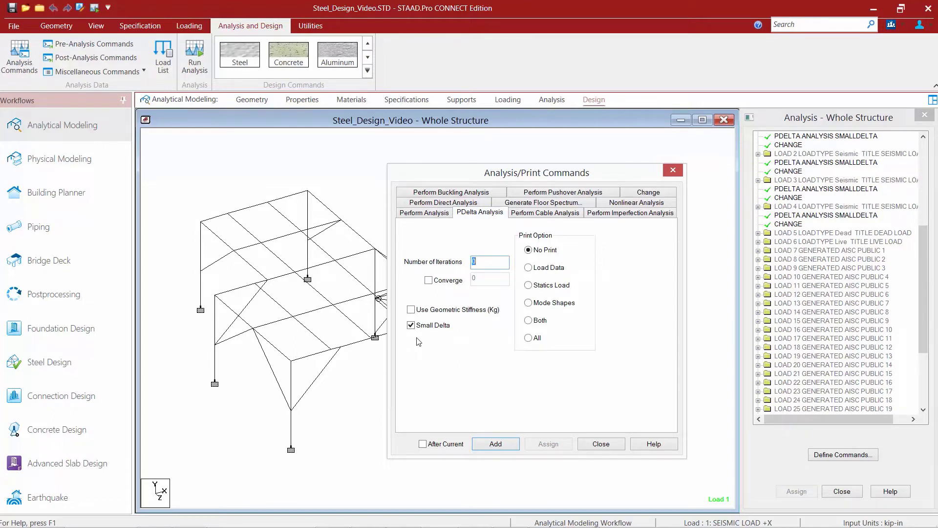
left_click(497, 445)
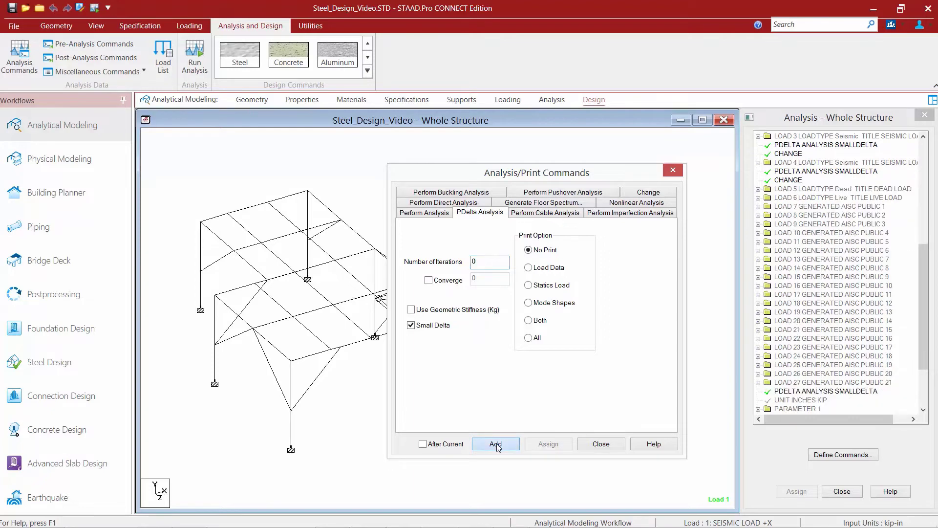
left_click(600, 444)
scroll(927, 363, "down", 3)
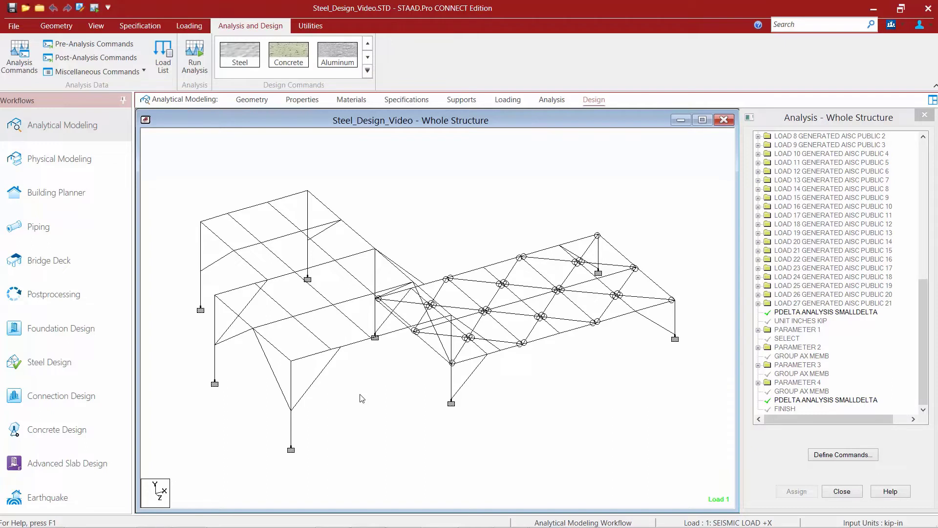
Define a RATIO design parameter with a permissible ratio of 1 after the second PDelta analysis
left_click(593, 103)
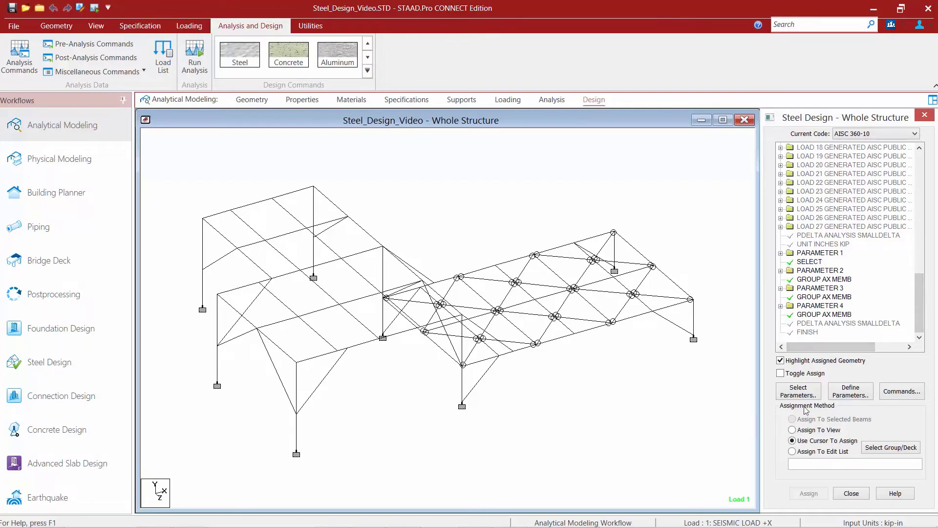
left_click(848, 389)
left_click_drag(413, 311, 423, 421)
left_click(372, 298)
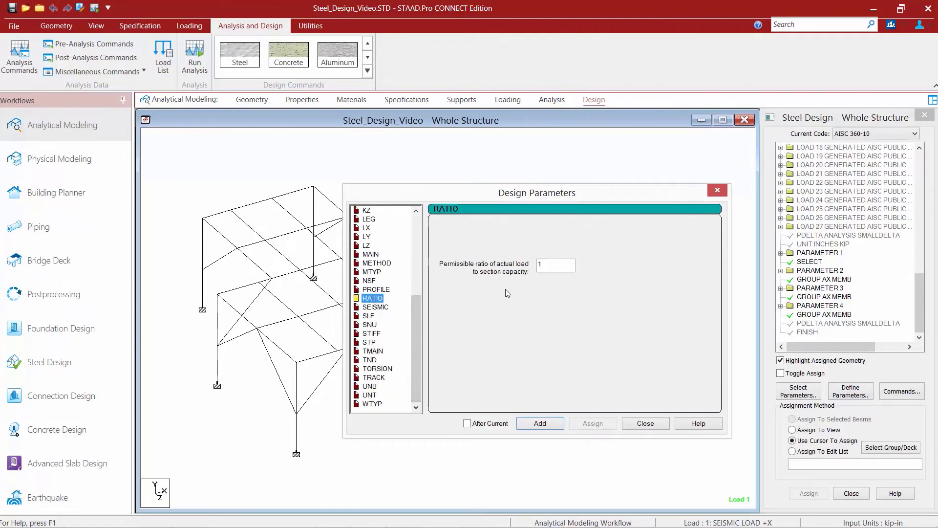
left_click(540, 423)
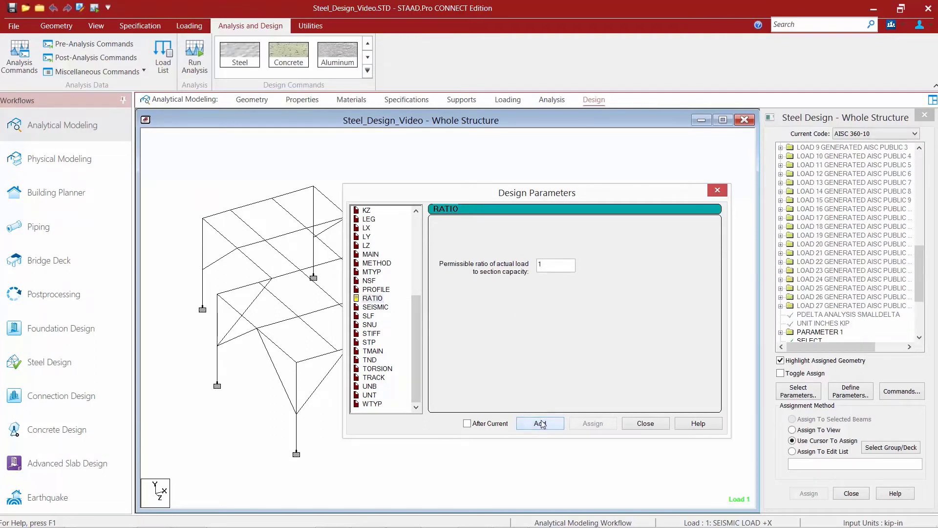
left_click(644, 424)
Assign the RATIO 1 parameter to all members with the properties W12X26, HSST8X8X0.5 and L12012022, and clear the selection
left_click_drag(922, 294, 923, 336)
left_click(809, 316)
left_click(813, 323)
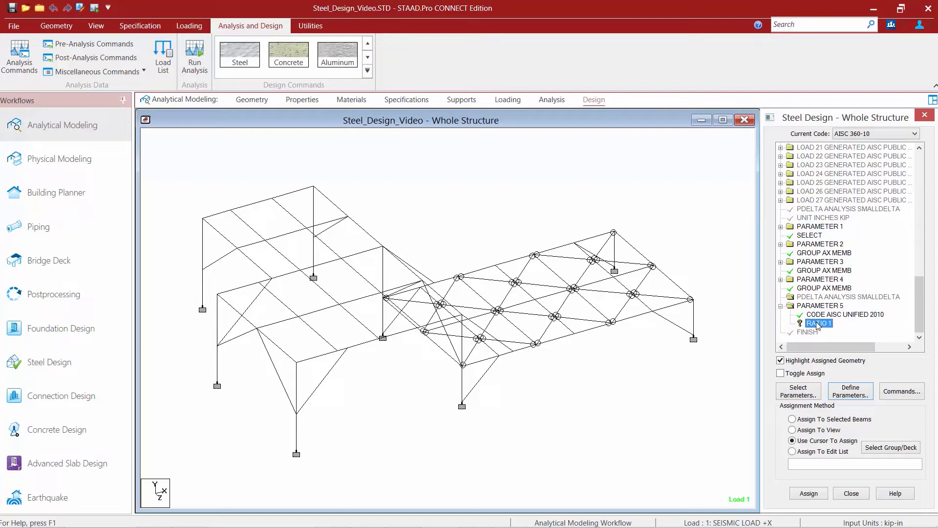
left_click(56, 25)
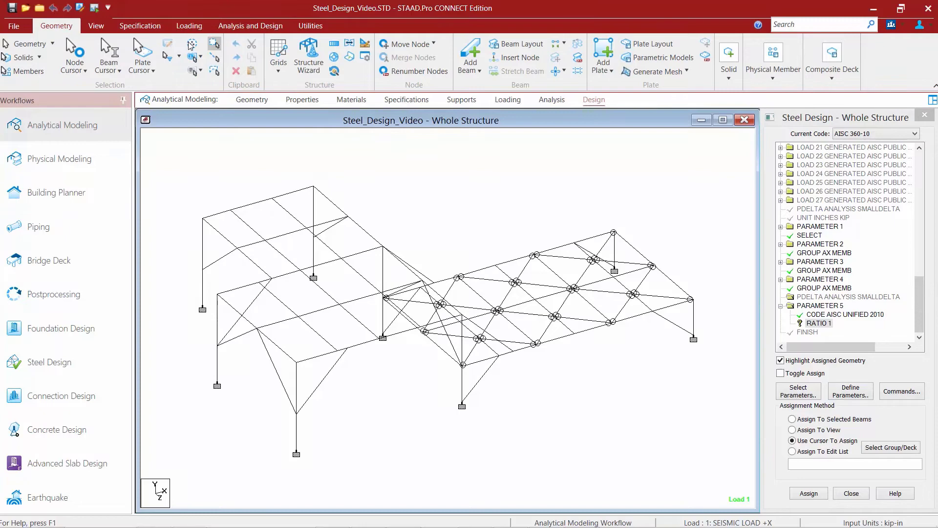
left_click(192, 59)
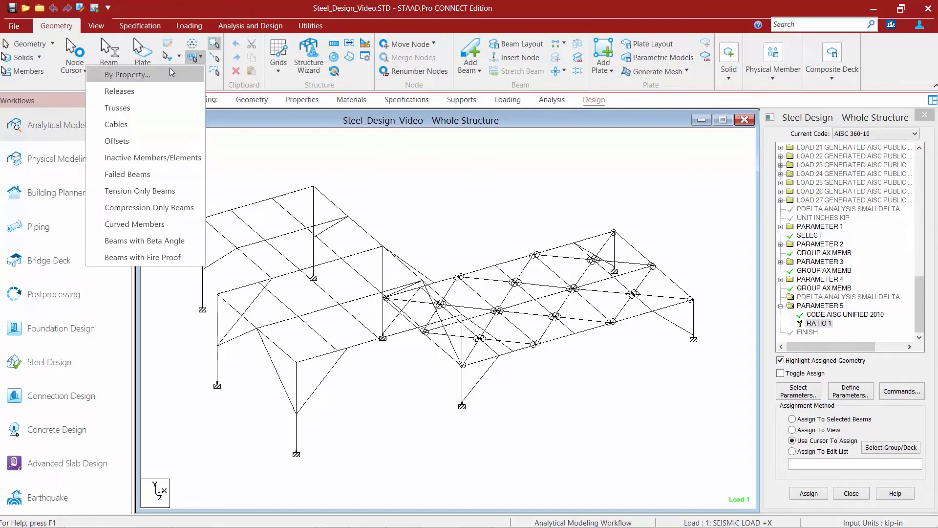
left_click(127, 75)
left_click(458, 260)
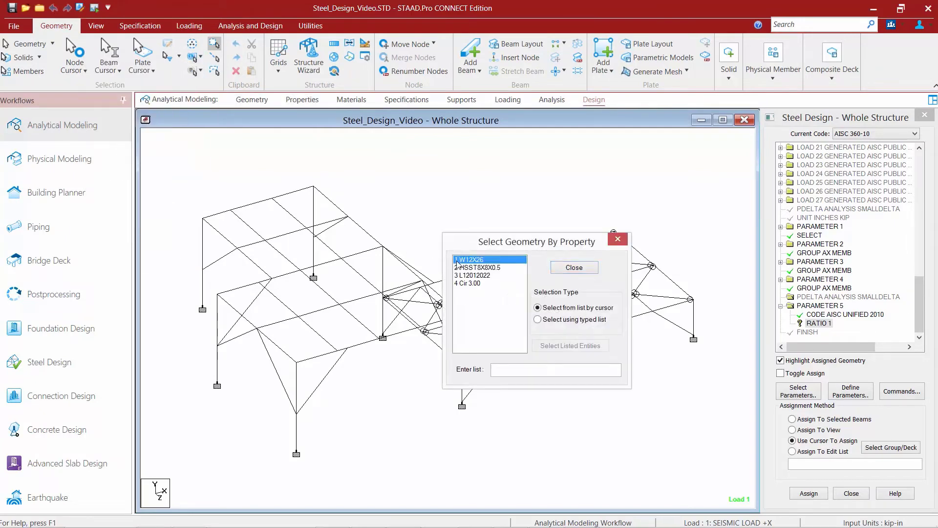
left_click(459, 267, "ctrl")
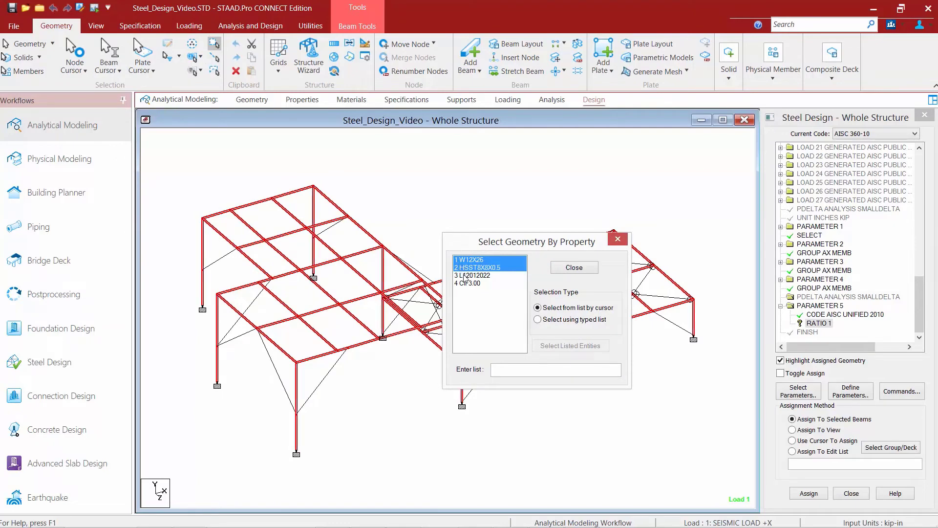
left_click(465, 276, "ctrl")
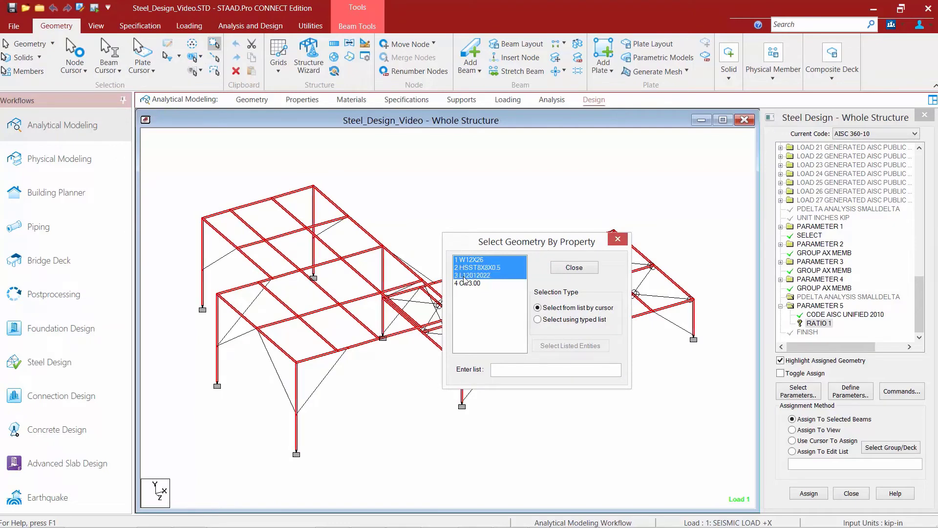
left_click(807, 494)
left_click(801, 348)
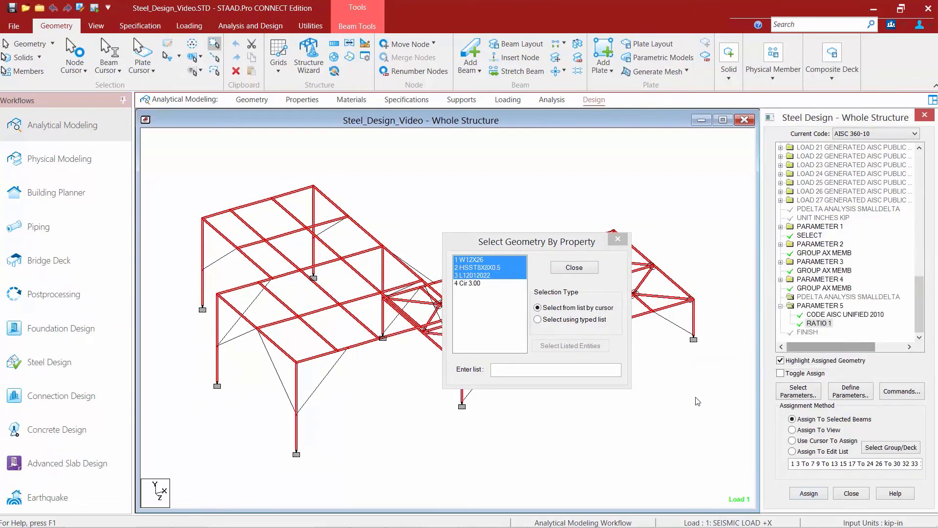
left_click(618, 239)
left_click(547, 211)
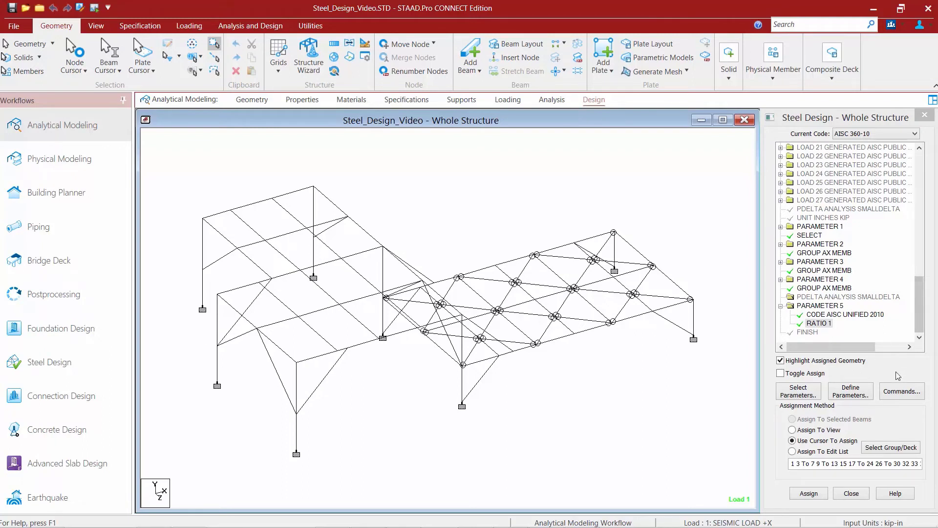
Add a CHECK CODE design command after Parameter 5 and select it for assignment
left_click(898, 392)
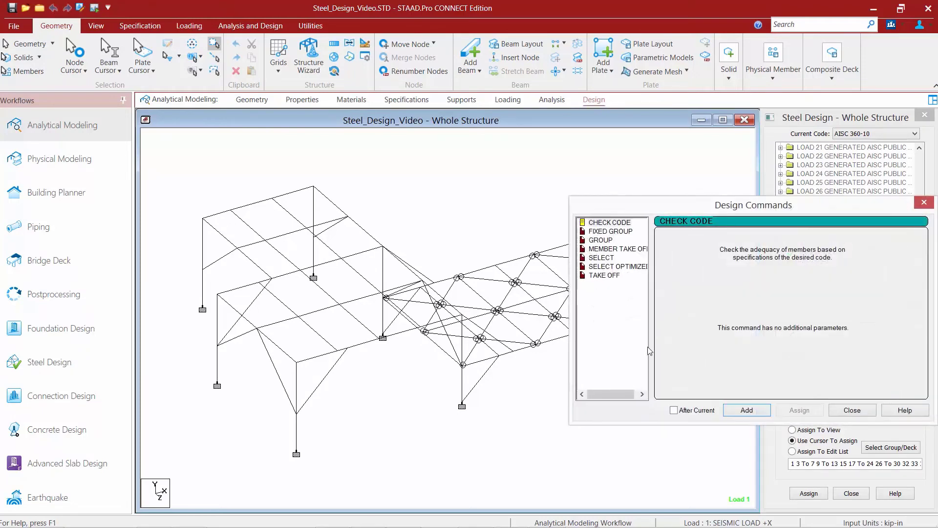
left_click(599, 224)
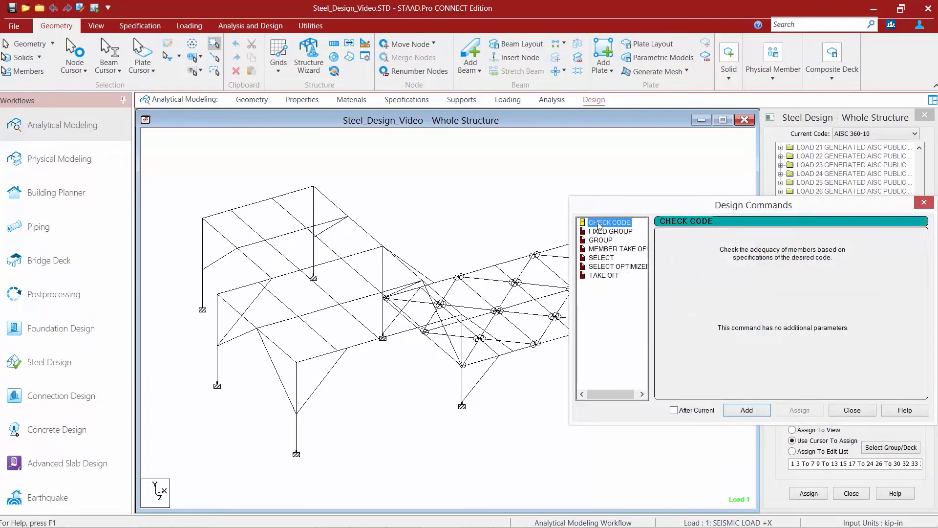
left_click(737, 413)
left_click(853, 410)
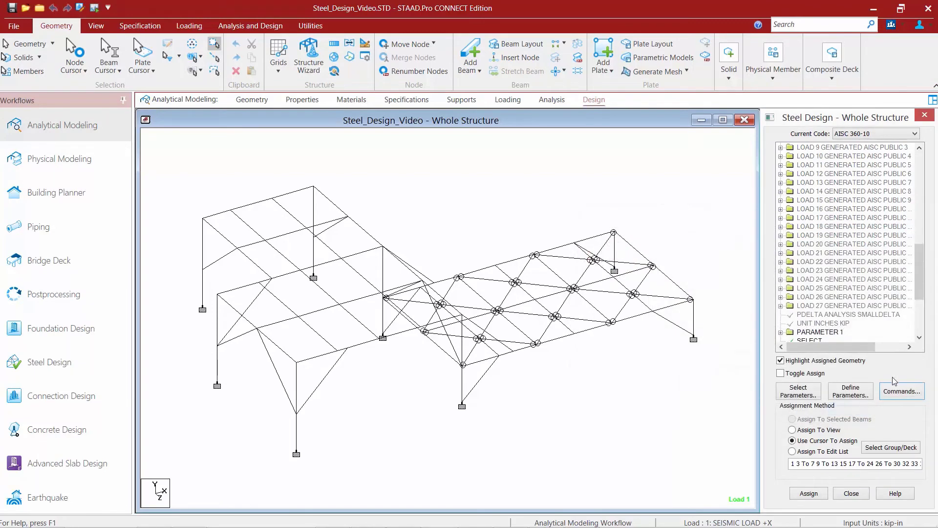
scroll(880, 342, "down", 4)
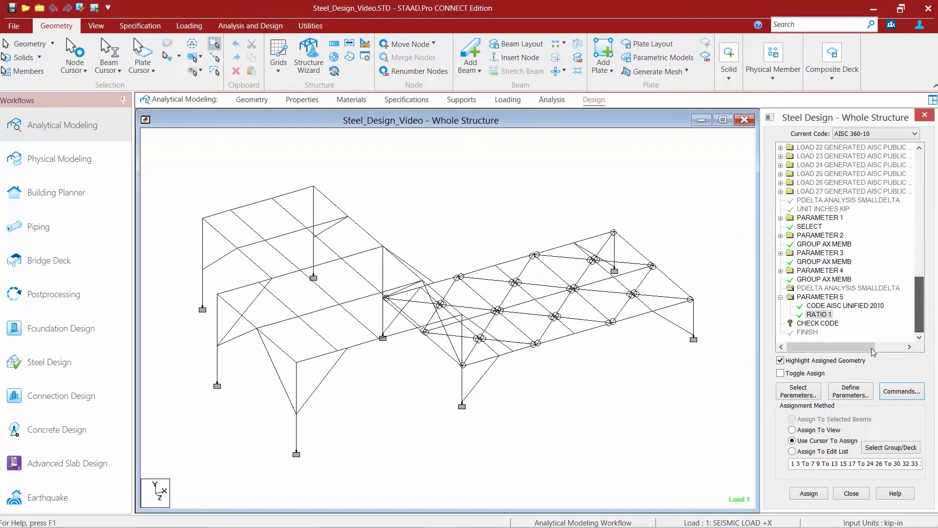
left_click(833, 325)
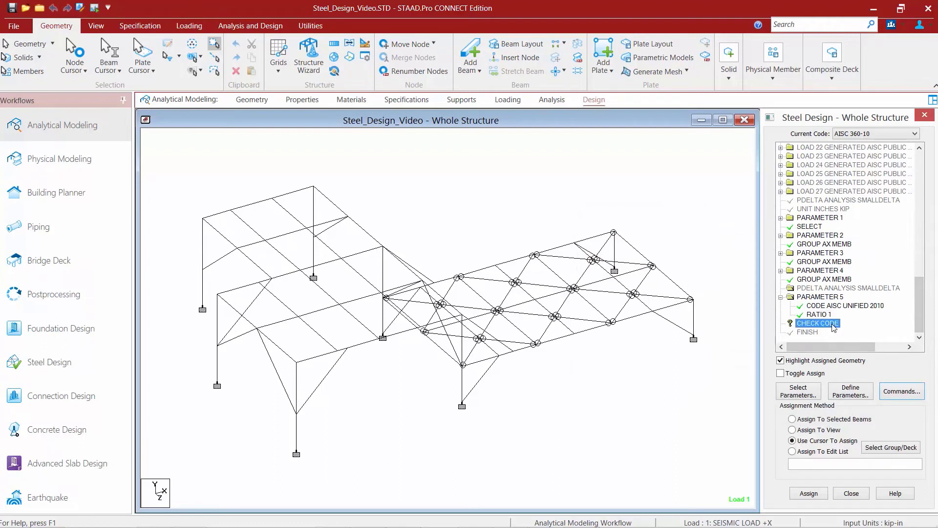
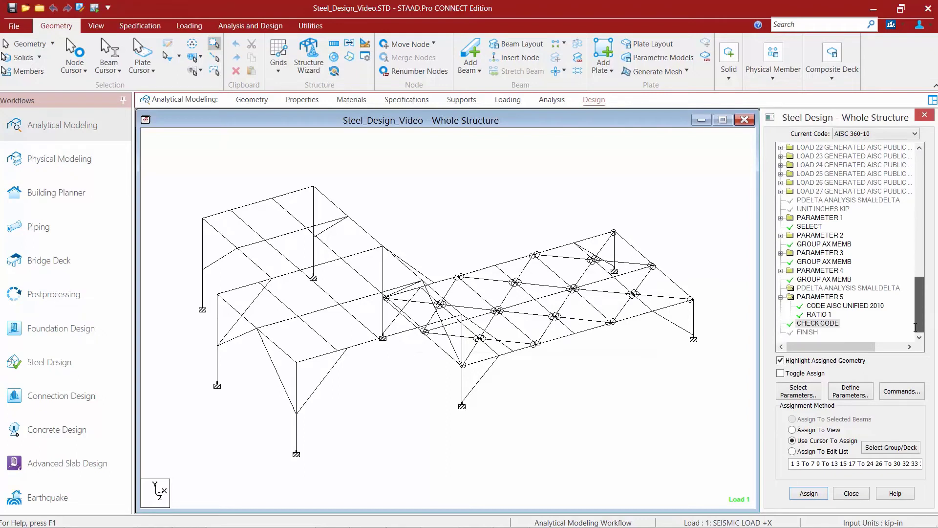
Expand Parameters 1 to 4 in the steel design command tree and review the order of analysis and design commands
left_click(781, 218)
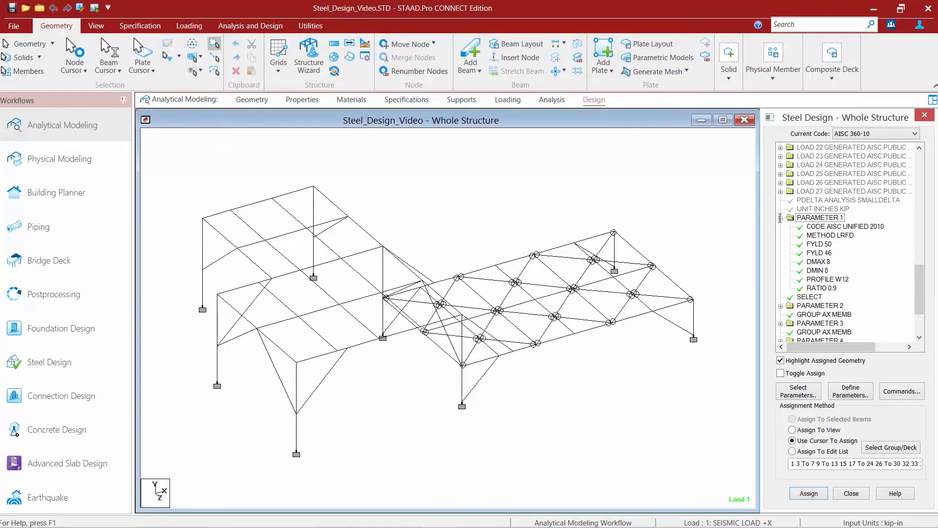
left_click(781, 304)
scroll(805, 285, "down", 1)
left_click(781, 297)
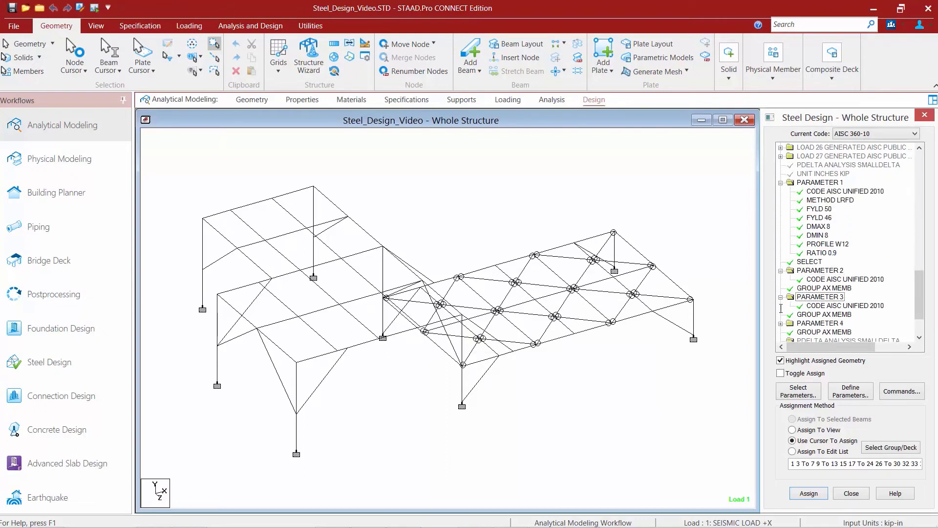
left_click(781, 324)
scroll(824, 289, "down", 1)
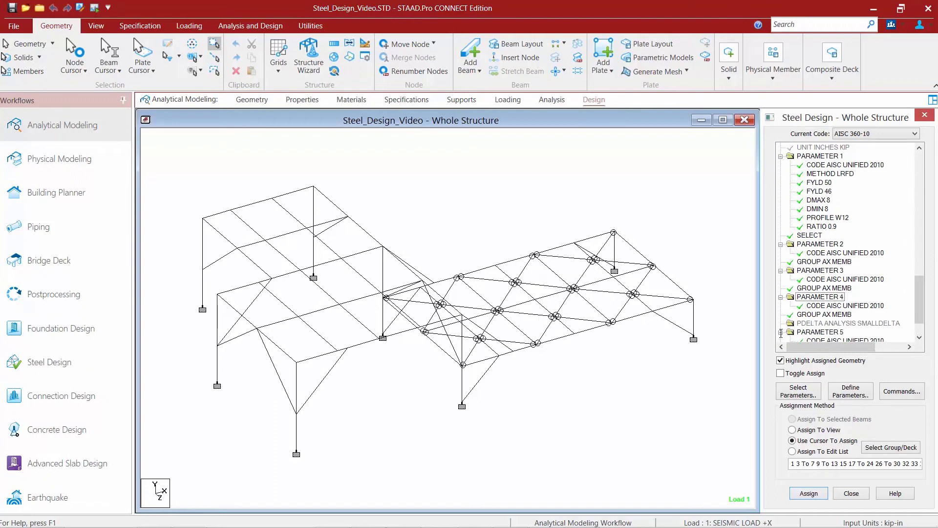
mouse_move(918, 321)
left_mouse_down()
mouse_move(917, 330)
mouse_move(917, 313)
left_mouse_up()
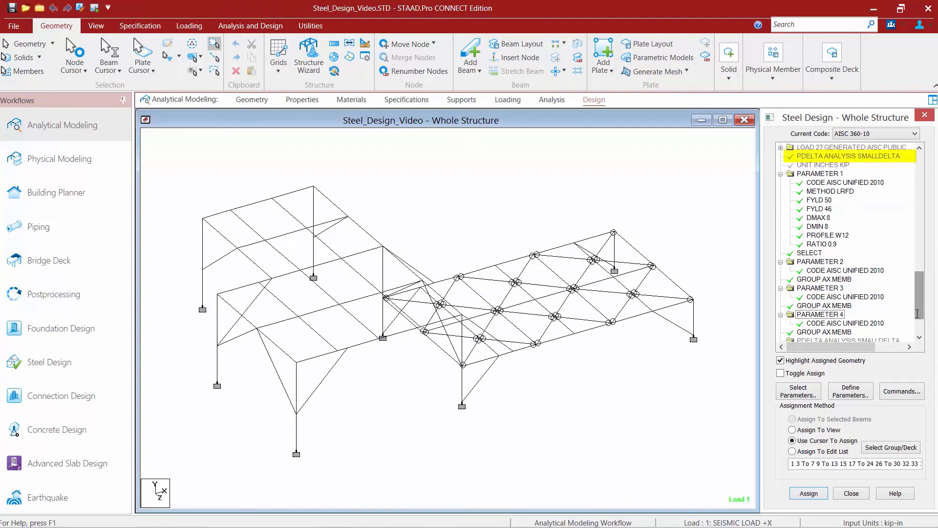